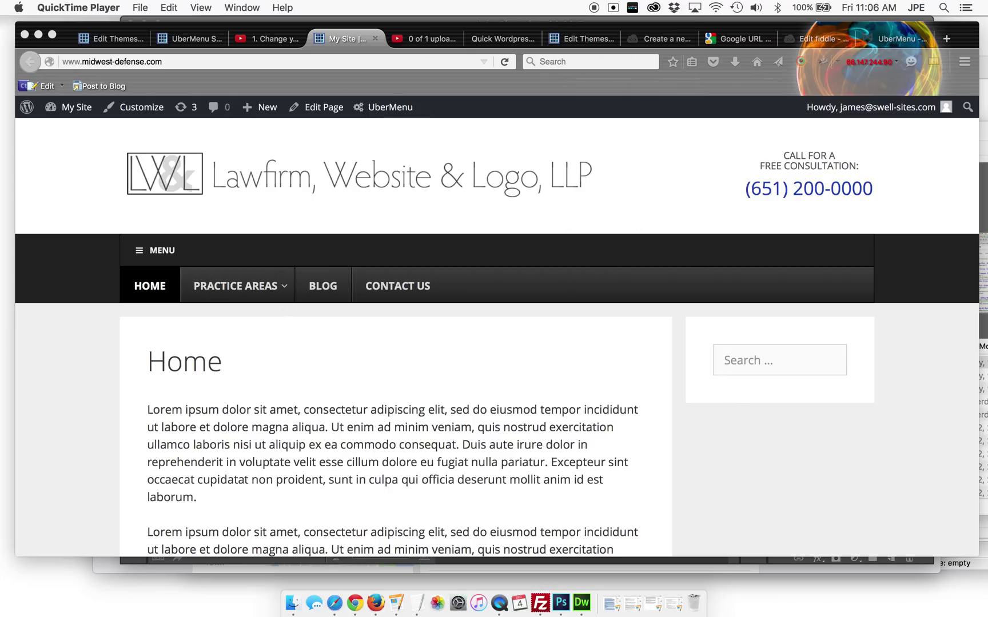
Narrow the browser to check the mobile layout's stacked menu toggles, then restore desktop width
{"action": "mouse_move", "coordinate": [976, 553]}
{"action": "left_mouse_down"}
{"action": "mouse_move", "coordinate": [248, 593]}
{"action": "mouse_move", "coordinate": [243, 567]}
{"action": "left_mouse_up"}
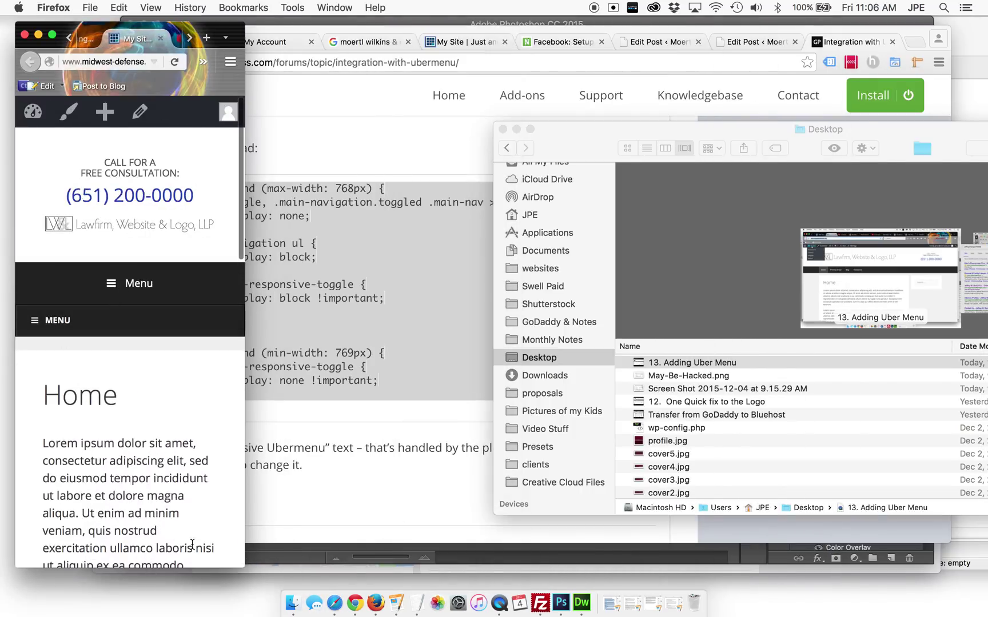
{"action": "left_click_drag", "start_coordinate": [377, 533], "coordinate": [960, 560]}
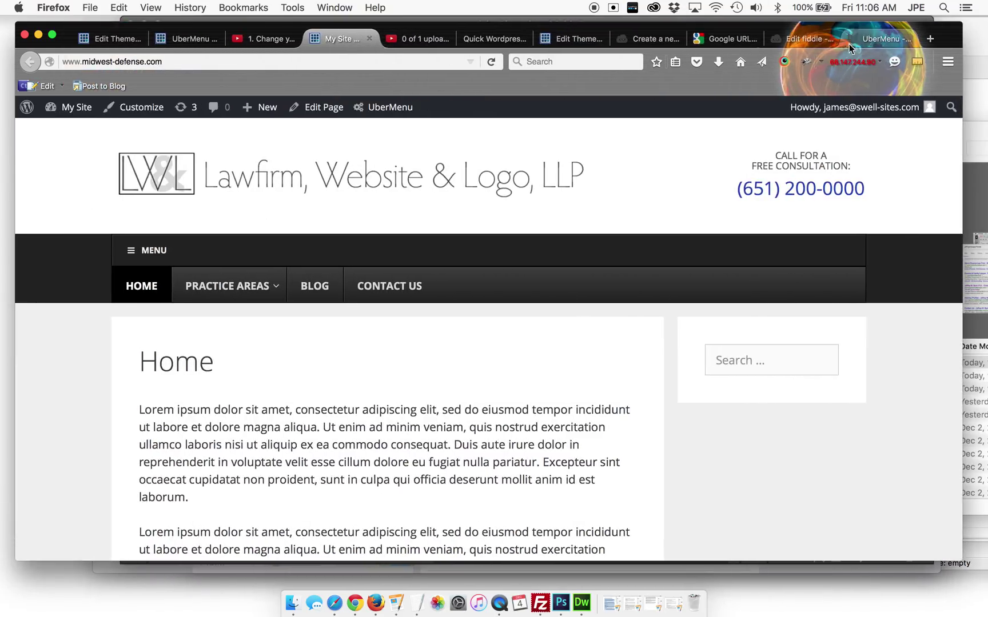
Dismiss the Share popup and copy the entire media-query CSS from the fiddle's CSS pane
{"action": "left_click", "coordinate": [883, 39]}
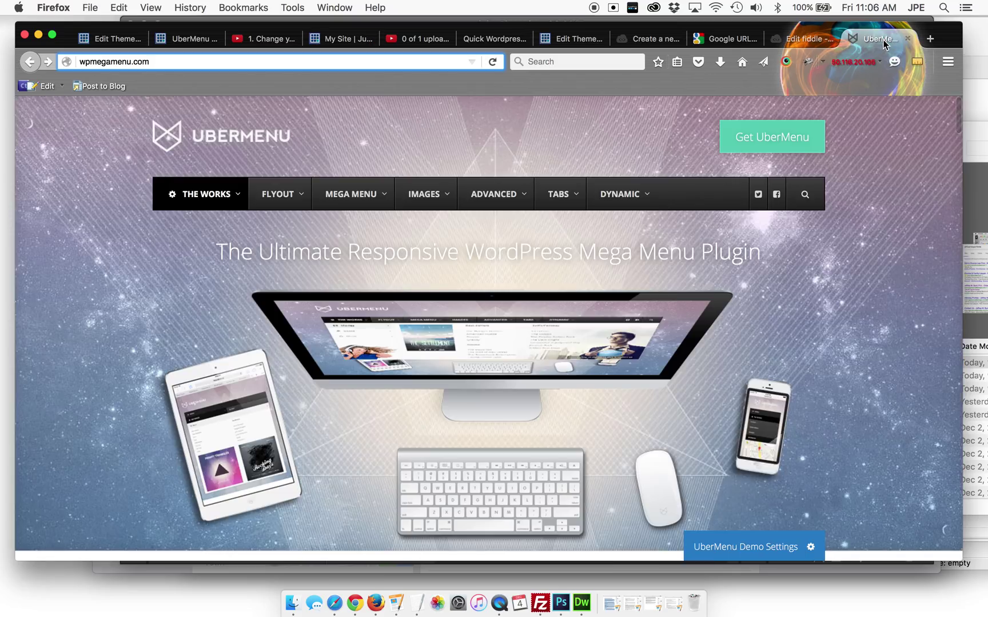
{"action": "left_click", "coordinate": [798, 43]}
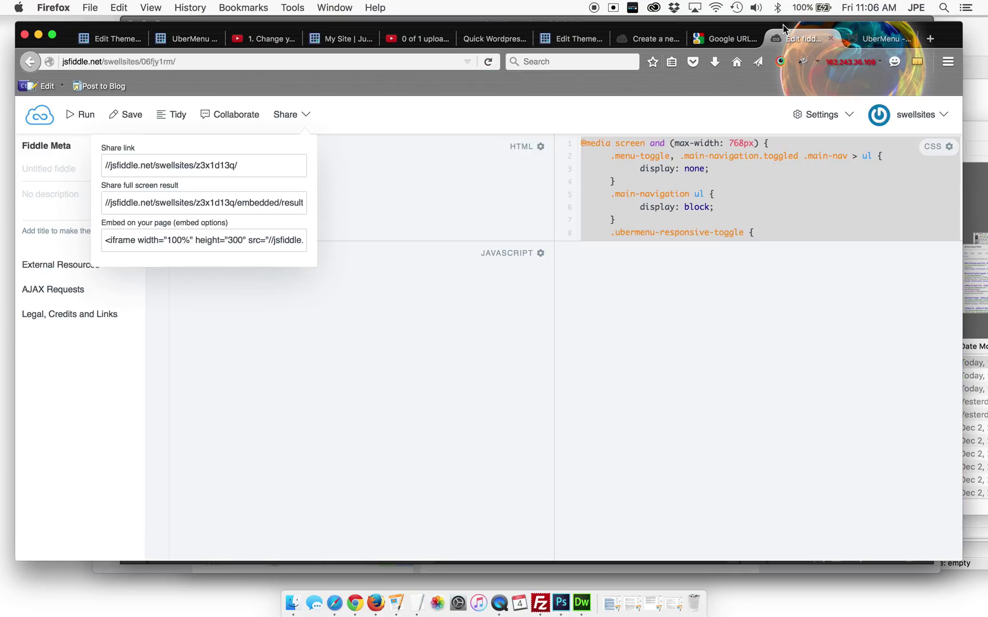
{"action": "left_click", "coordinate": [594, 168]}
{"action": "left_click_drag", "start_coordinate": [580, 142], "coordinate": [653, 271]}
{"action": "key", "text": "super+c"}
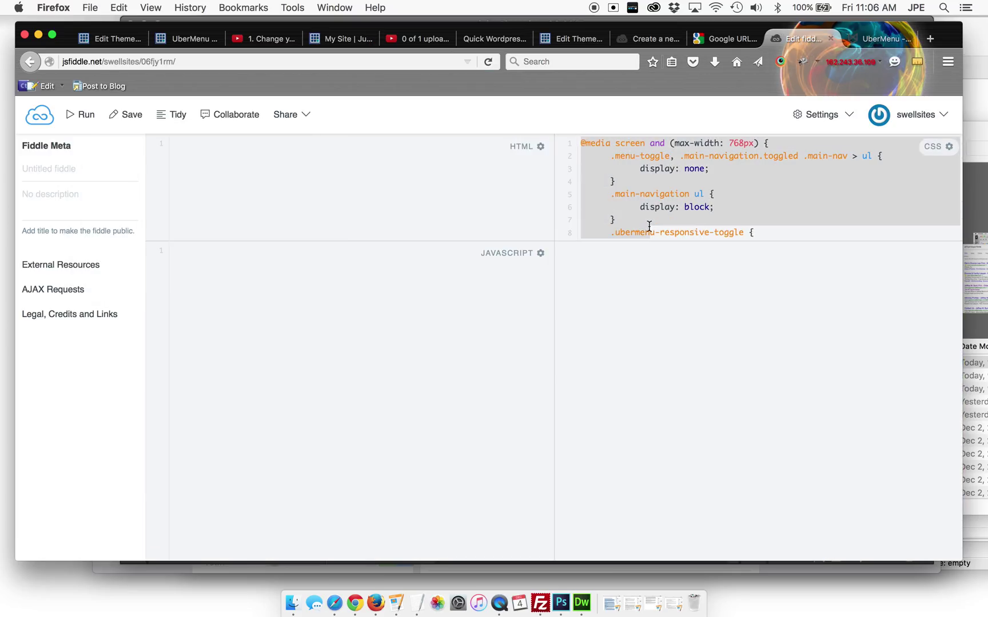
{"action": "left_click", "coordinate": [653, 274]}
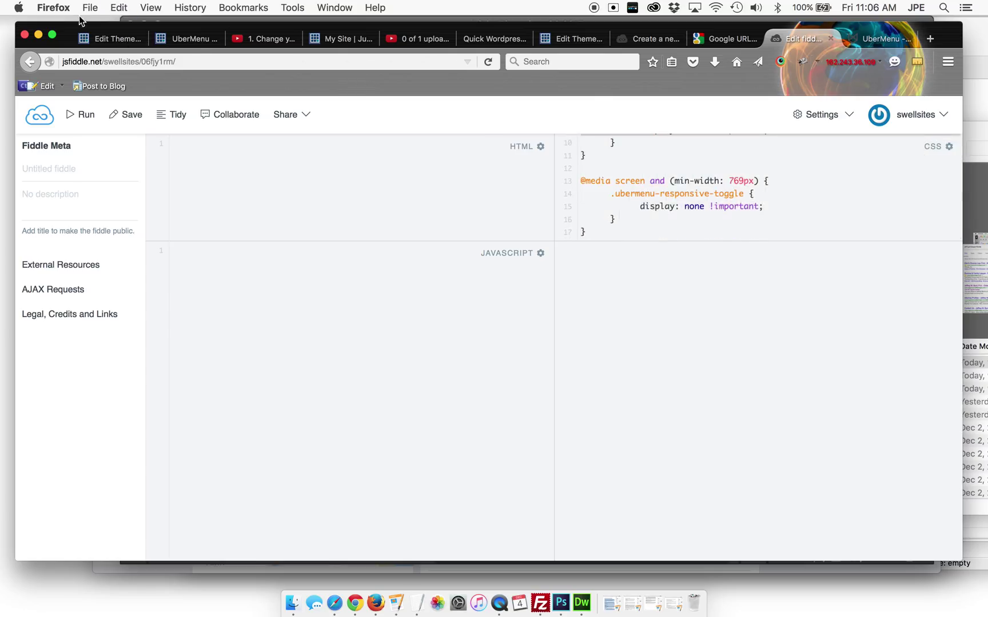
Paste the media-query CSS below the last rule of style.css and update the file
{"action": "left_click", "coordinate": [117, 38]}
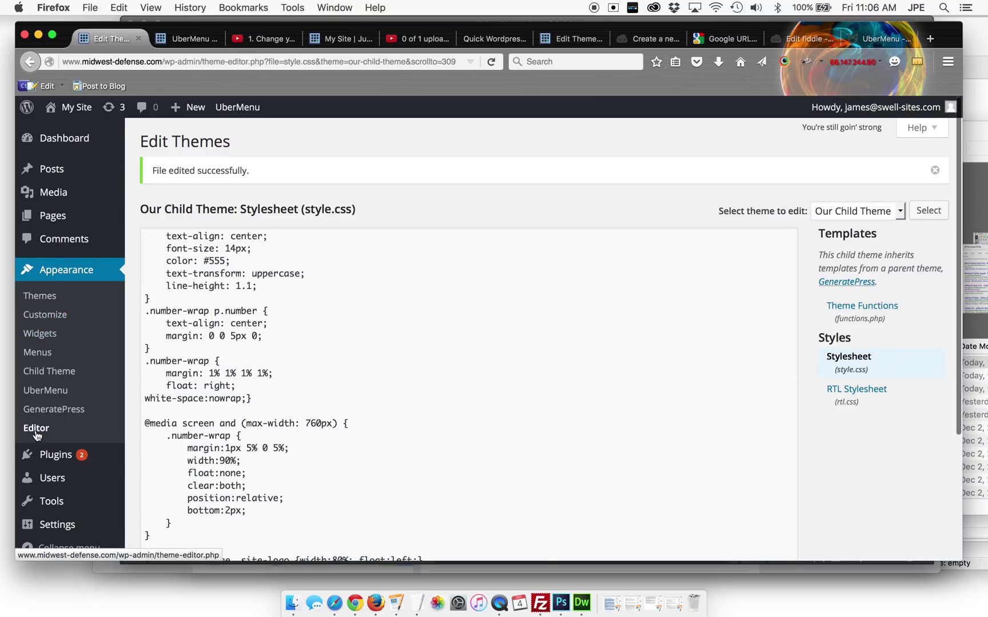
{"action": "scroll", "coordinate": [394, 382], "scroll_direction": "down", "scroll_amount": 5}
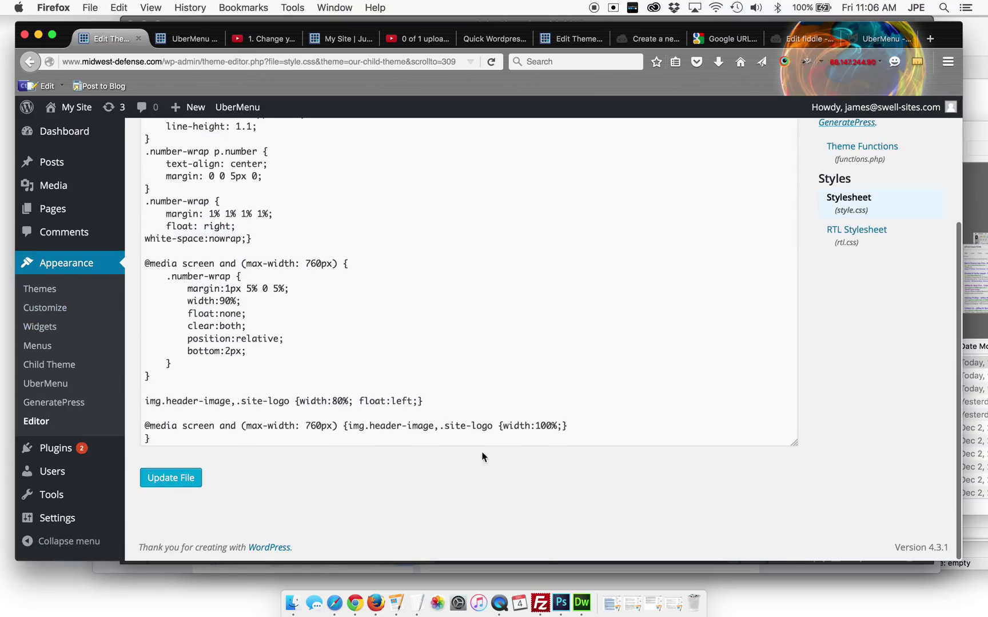
{"action": "left_click", "coordinate": [184, 439]}
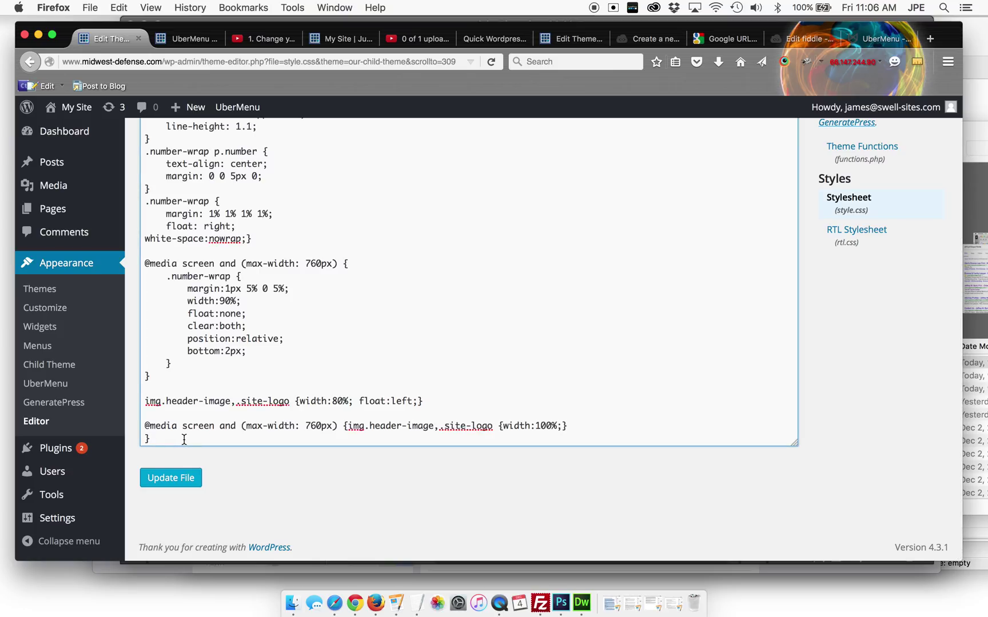
{"action": "key", "text": "Return"}
{"action": "key", "text": "Return"}
{"action": "key", "text": "super+v"}
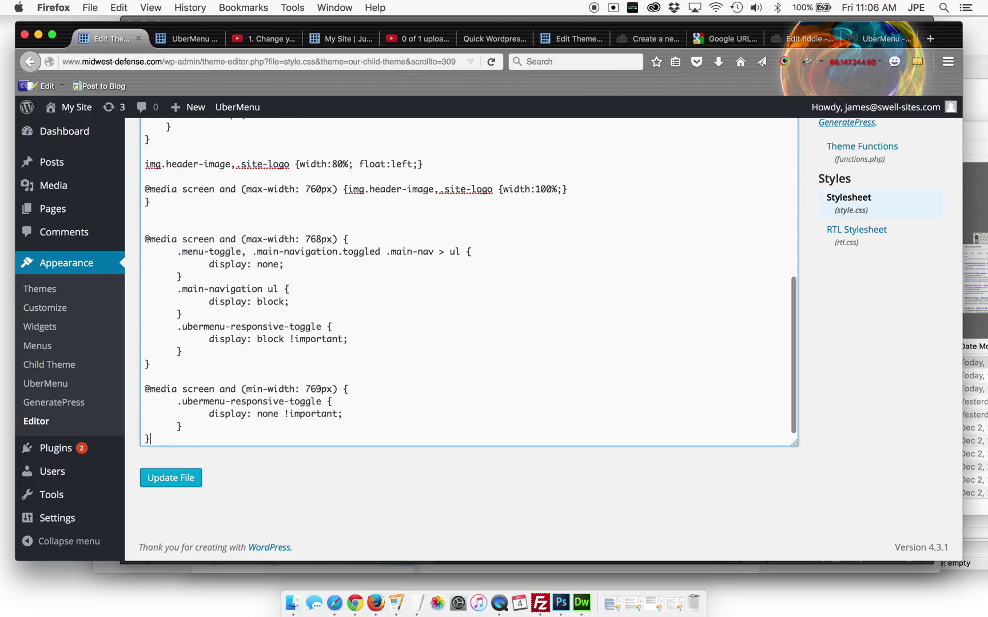
{"action": "left_click", "coordinate": [180, 480]}
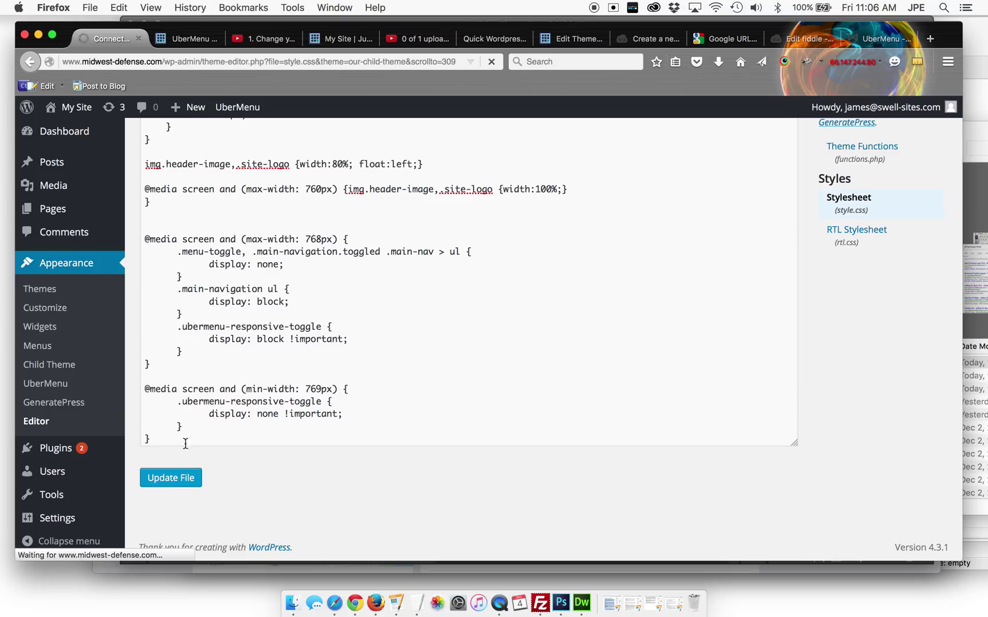
{"action": "left_click", "coordinate": [338, 40]}
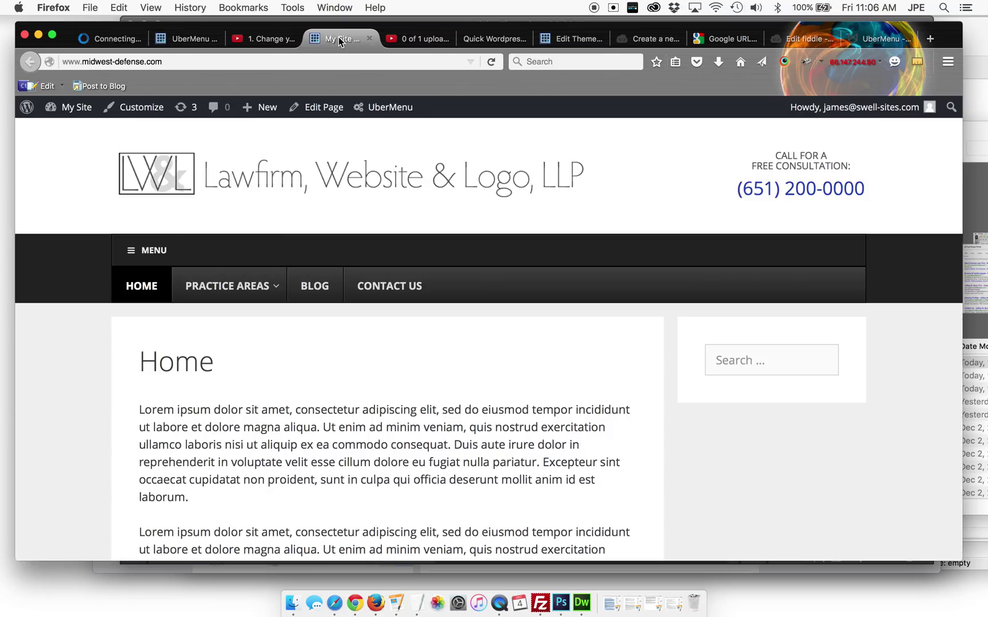
Reload the homepage to confirm only one navigation bar, then slightly enlarge the window
{"action": "left_click", "coordinate": [491, 61]}
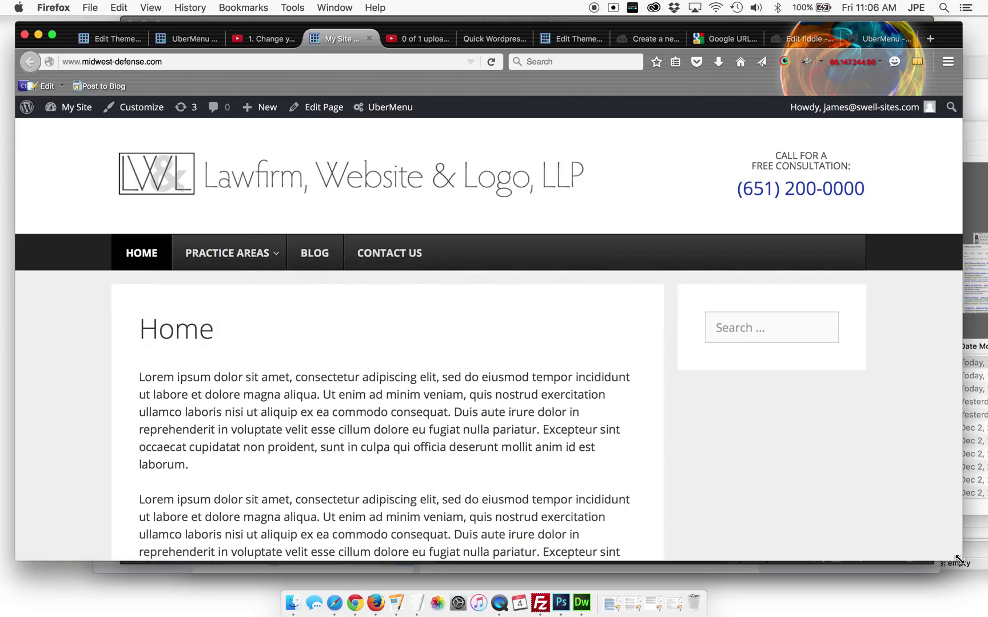
{"action": "left_click_drag", "start_coordinate": [962, 562], "coordinate": [966, 565]}
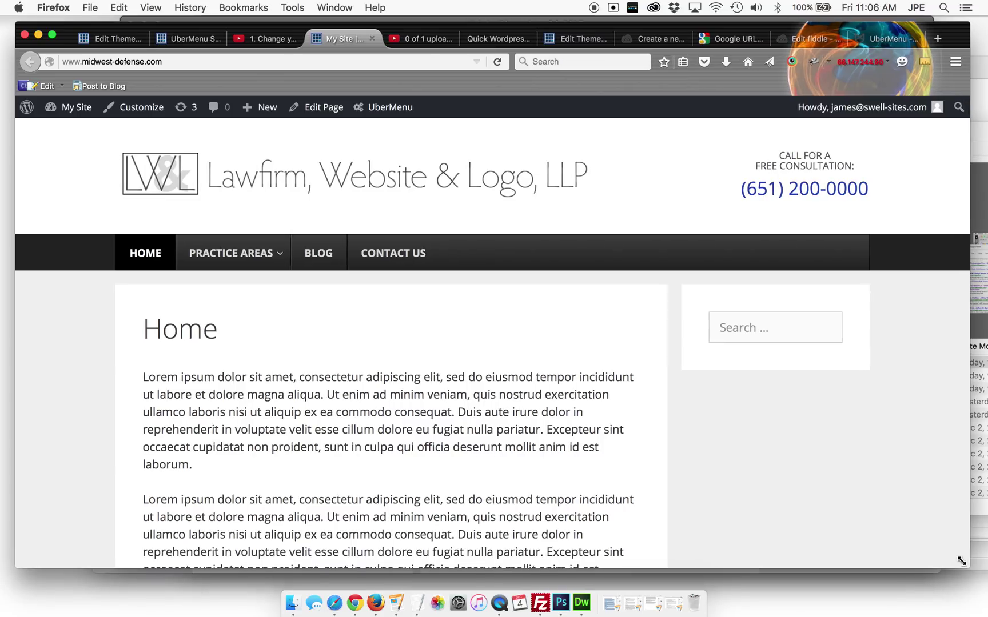